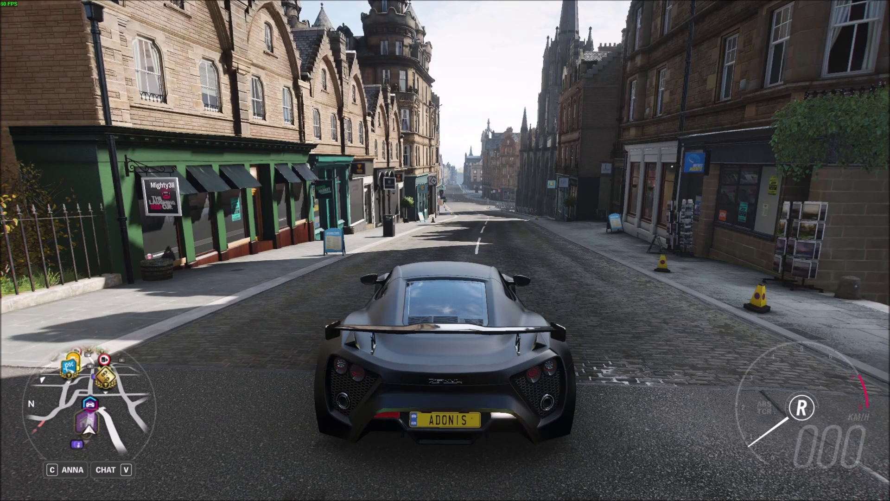
Drive the supercar down the Edinburgh street, swing the camera to side and front views, then stop
key("Up")
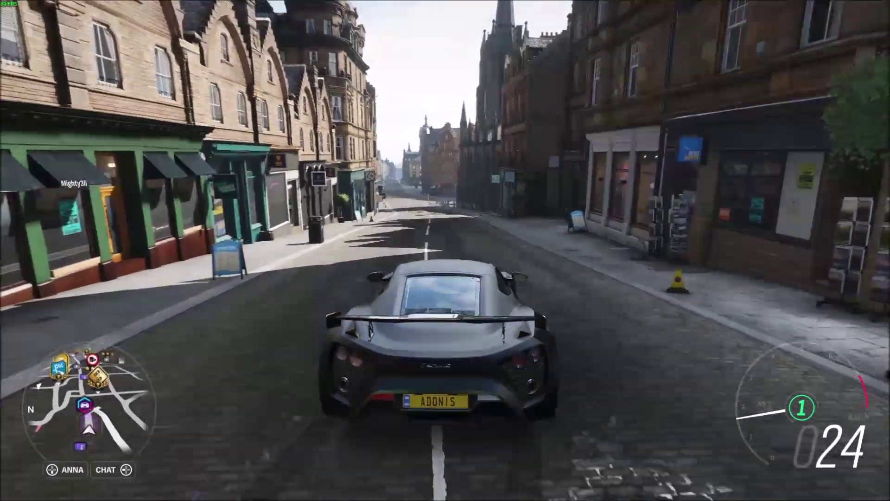
key("Left")
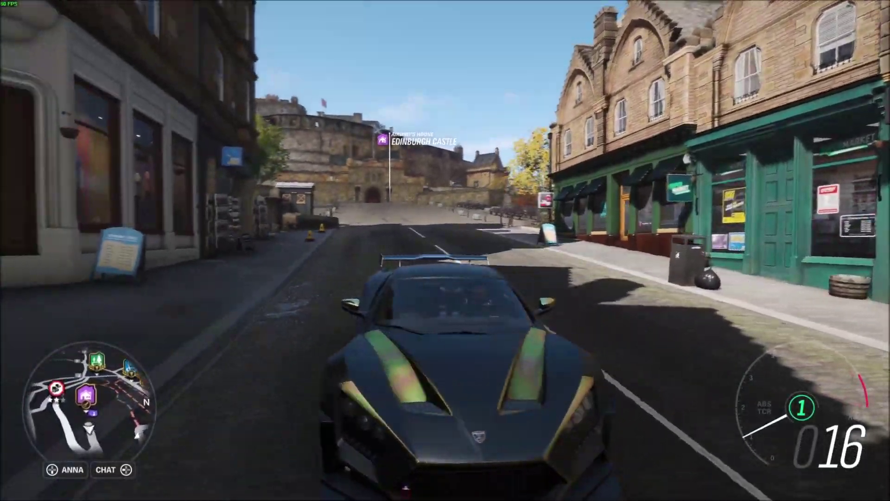
key("Left")
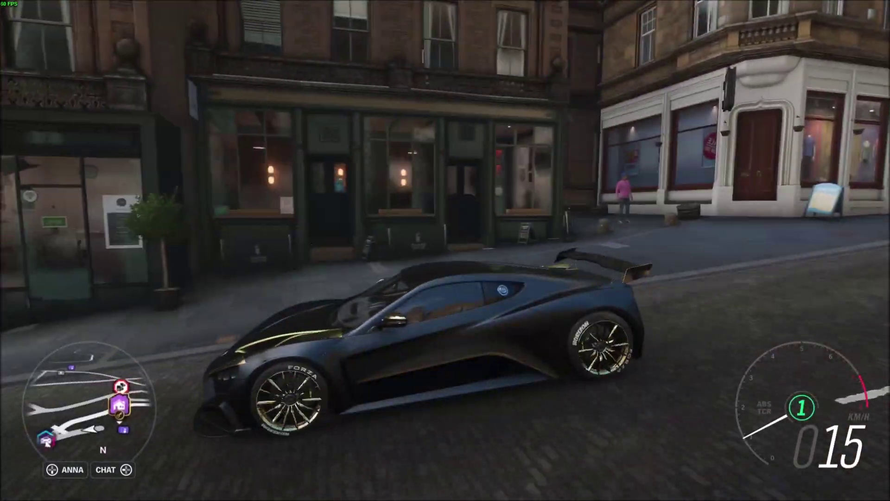
key("Down")
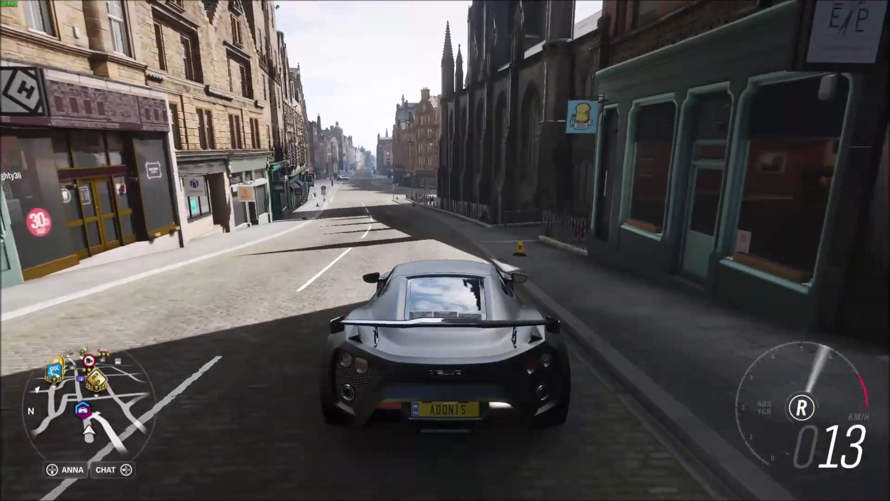
key("Up")
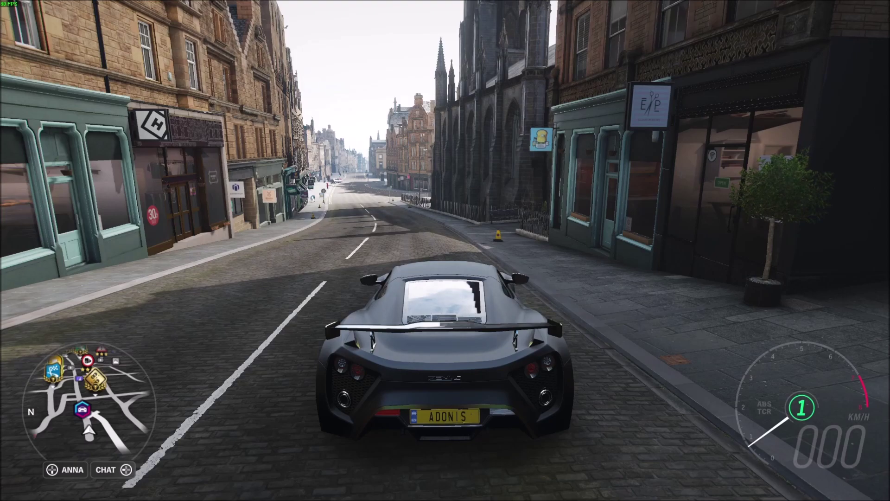
Bring up the Game Bar overlay with Win+G, then move focus into and out of the Capture widget
key("super+g")
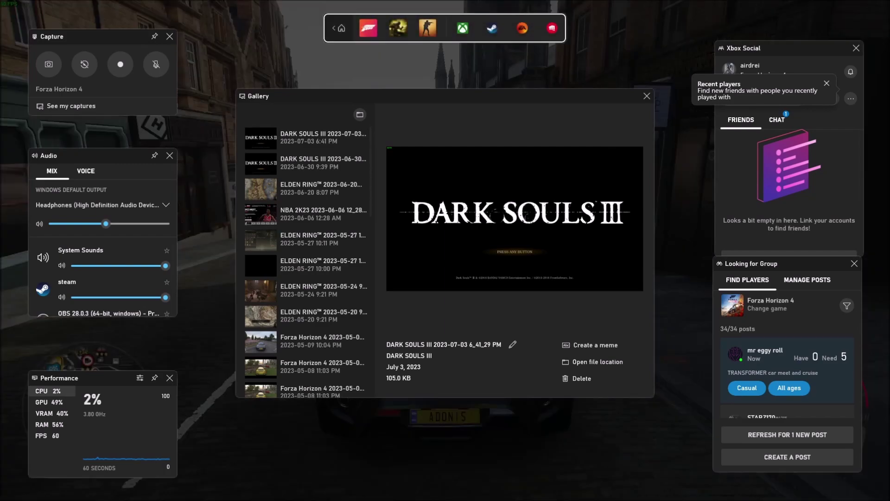
key("Down")
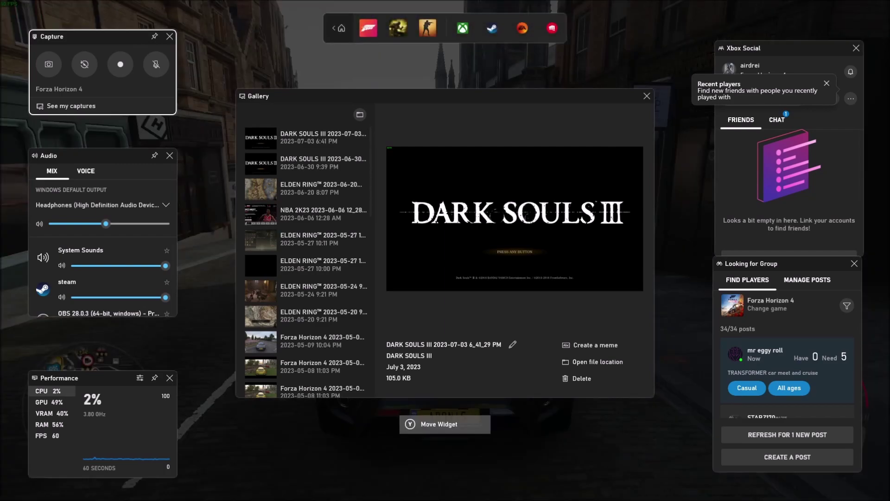
key("Up")
Switch the top bar from the games launcher to the widget toolbar and browse its buttons
key("Down")
key("Up")
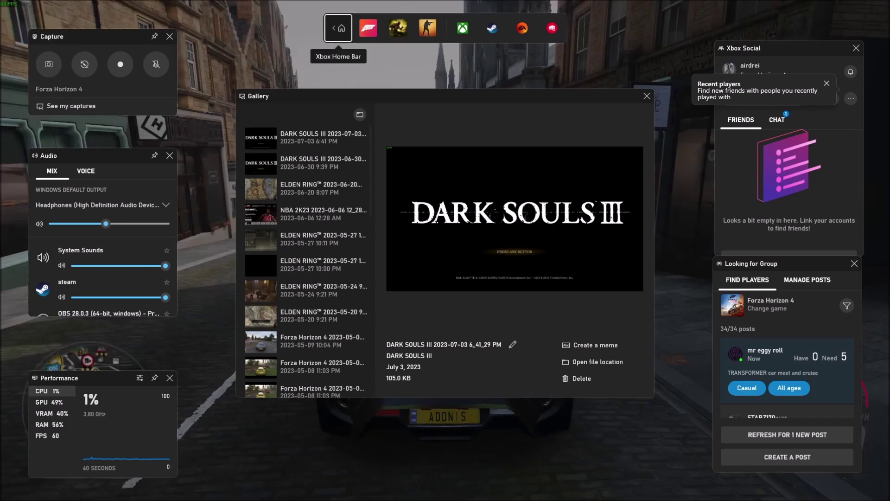
key("Return")
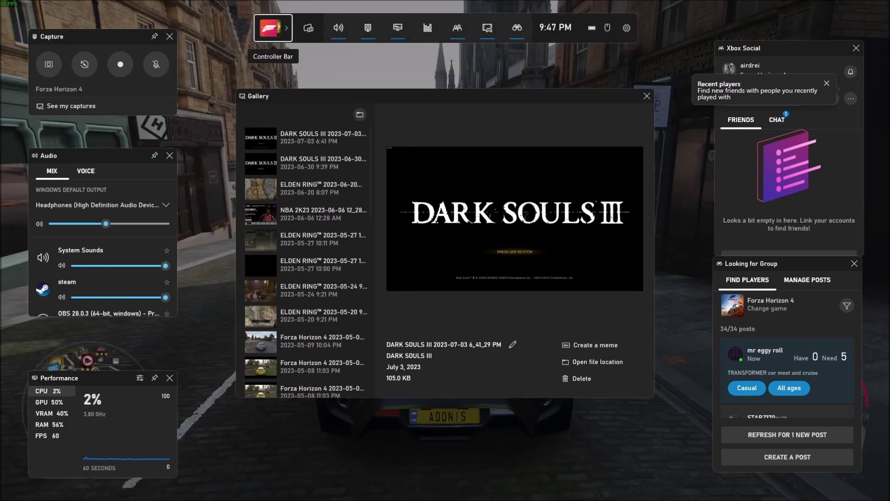
key("Right")
key("Right")
key("Left")
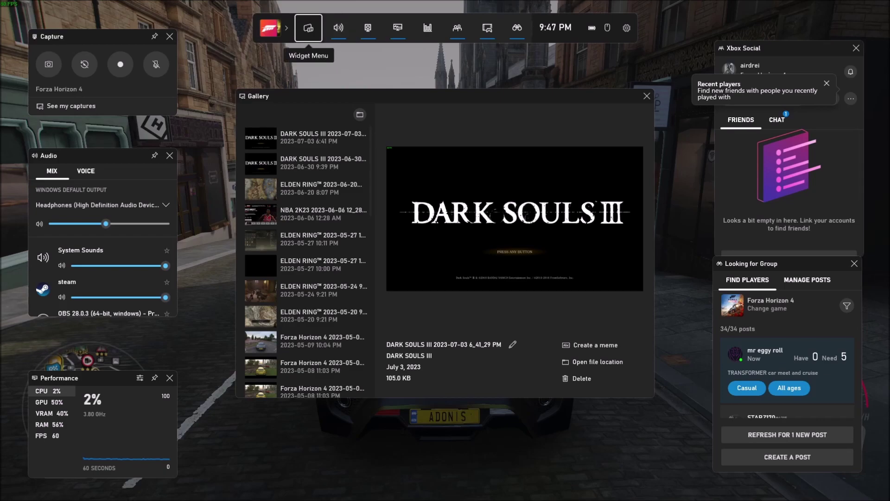
key("Right")
key("Right")
key("Right")
key("Right")
key("Right")
Focus the Audio widget's MIX settings, then close and reopen the Game Bar overlay
key("Left")
key("Left")
key("Left")
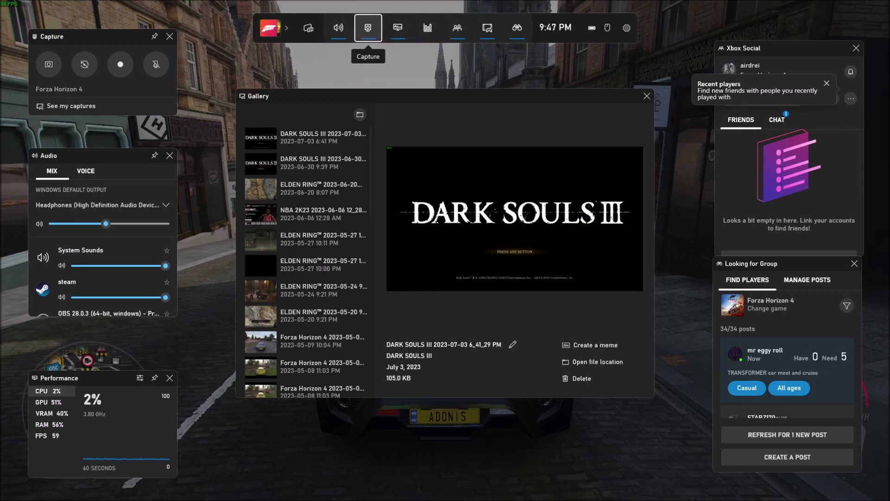
key("Left")
key("Return")
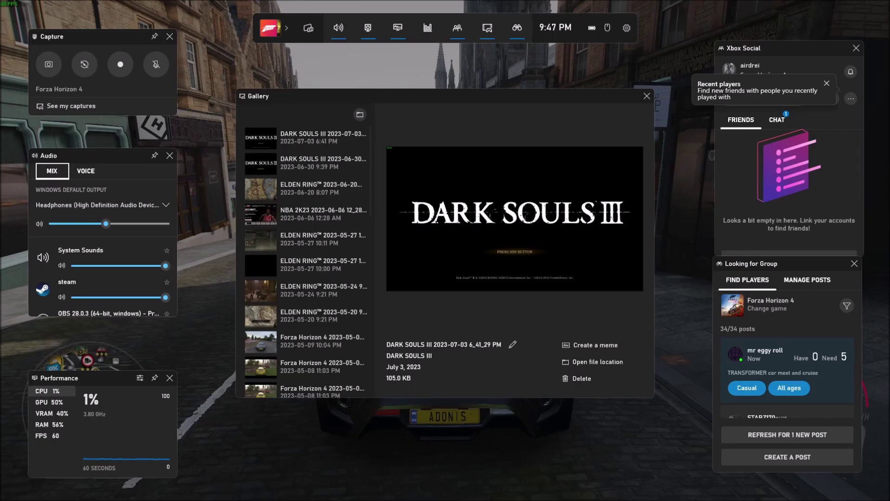
key("Escape")
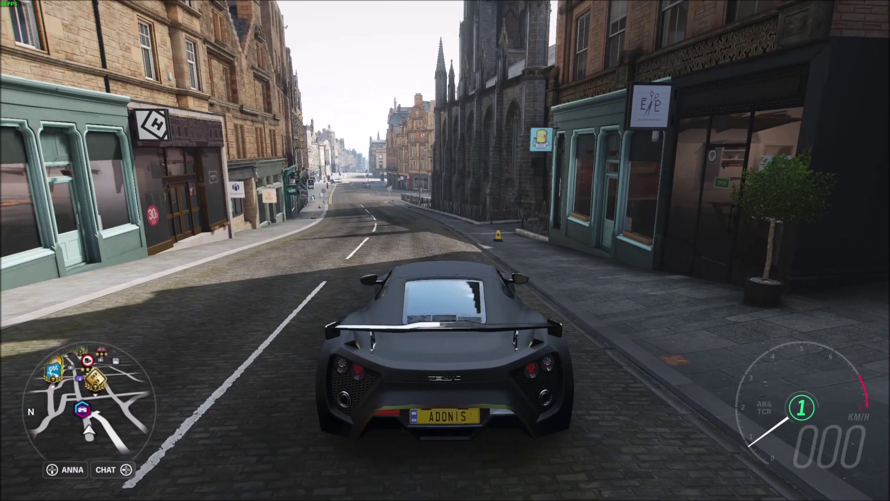
key("super+g")
Move along the toolbar past Looking for Group to the controller battery icon reading Full
key("Right")
key("Right")
key("Right")
key("Right")
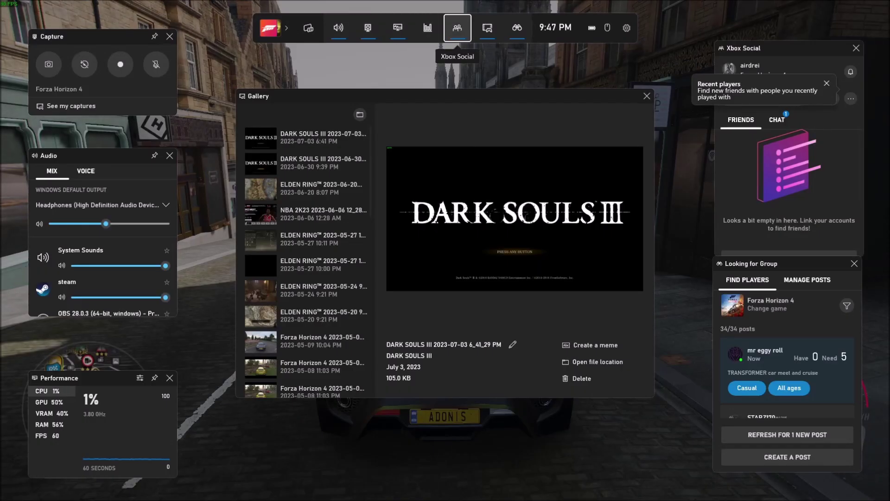
key("Right")
key("Right")
key("Left")
key("Right")
key("Left")
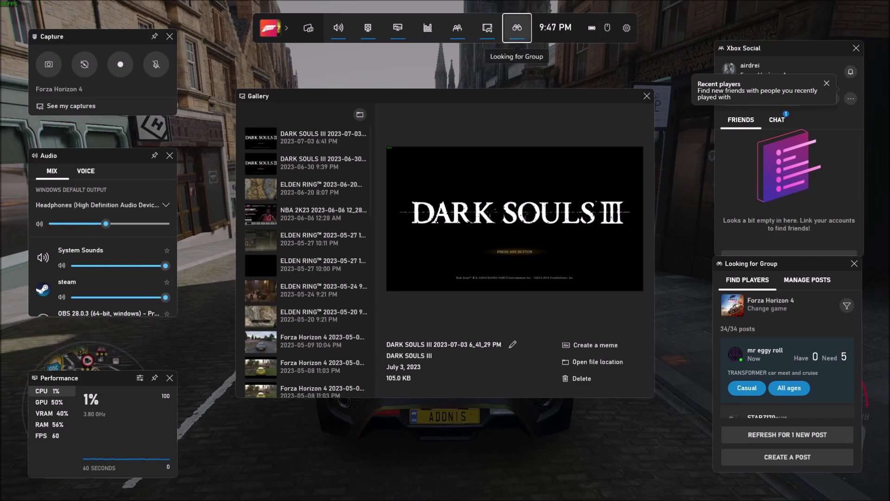
key("Right")
key("Left")
key("Right")
key("Right")
key("Left")
key("Left")
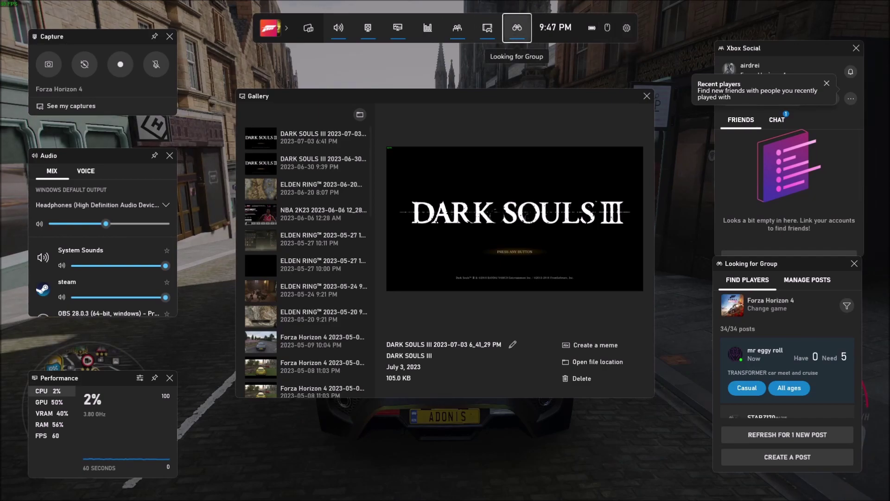
key("Right")
key("Left")
key("Right")
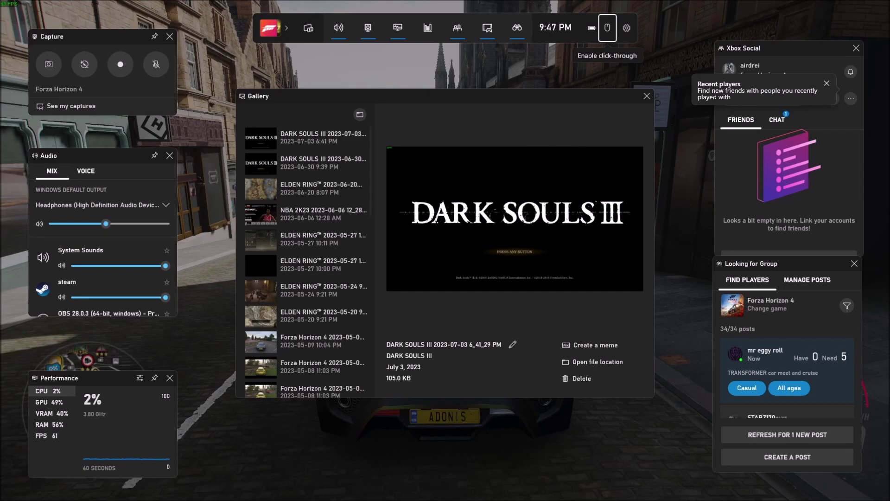